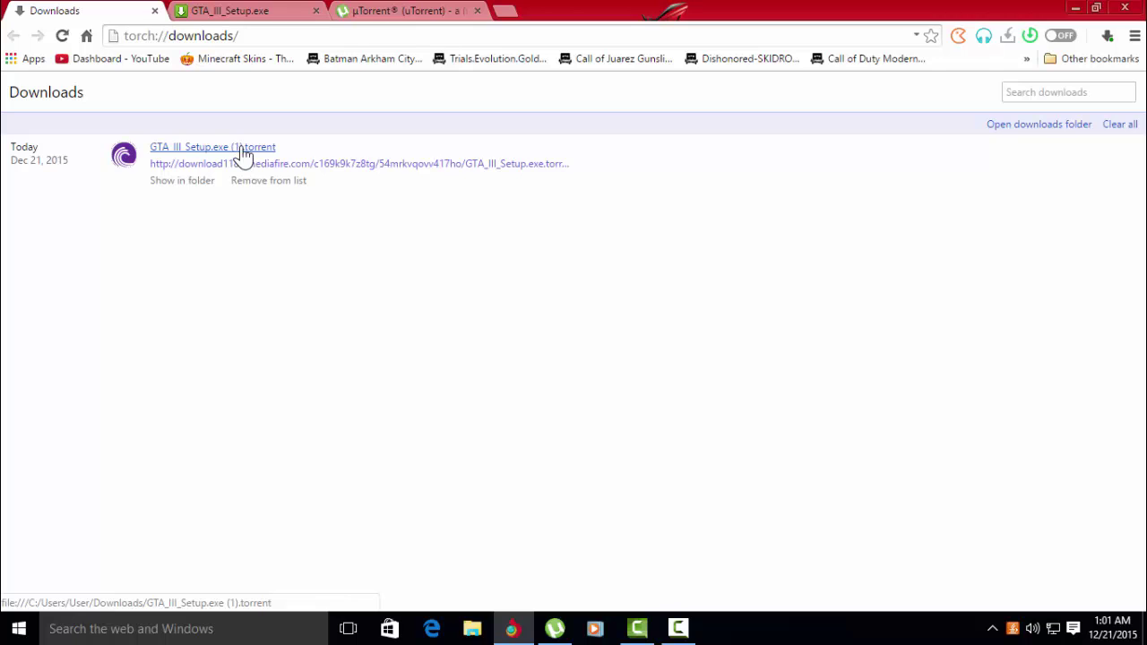
Step: Open the downloaded GTA_III_Setup.exe torrent in µTorrent without loading its trackers, and stop seeding it
click(212, 147)
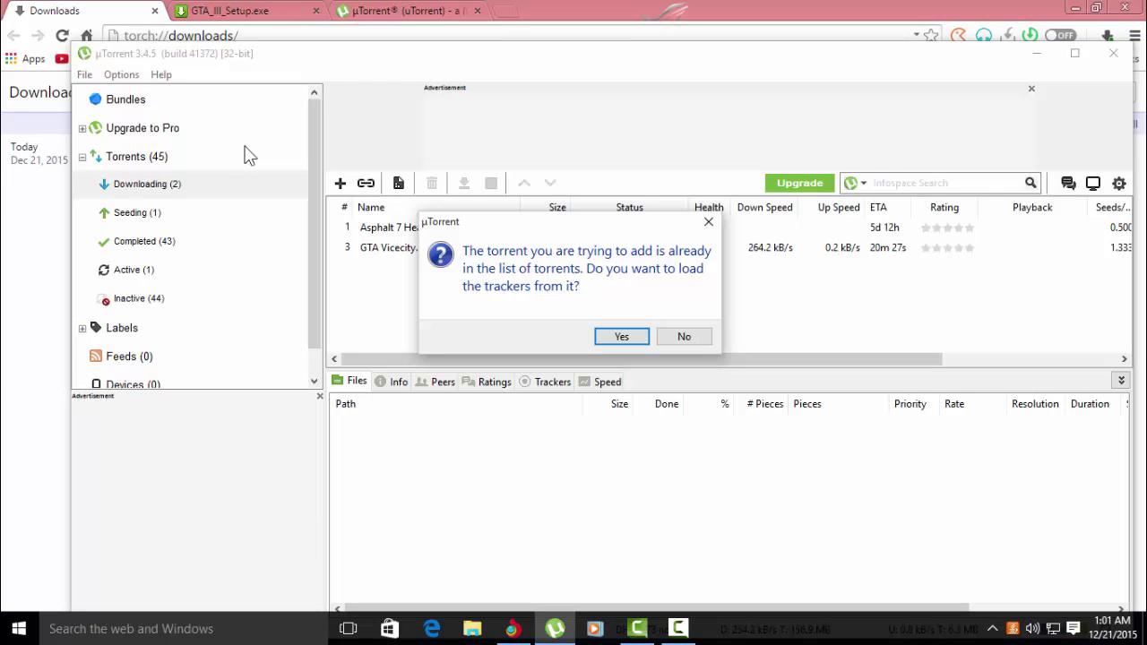
click(698, 338)
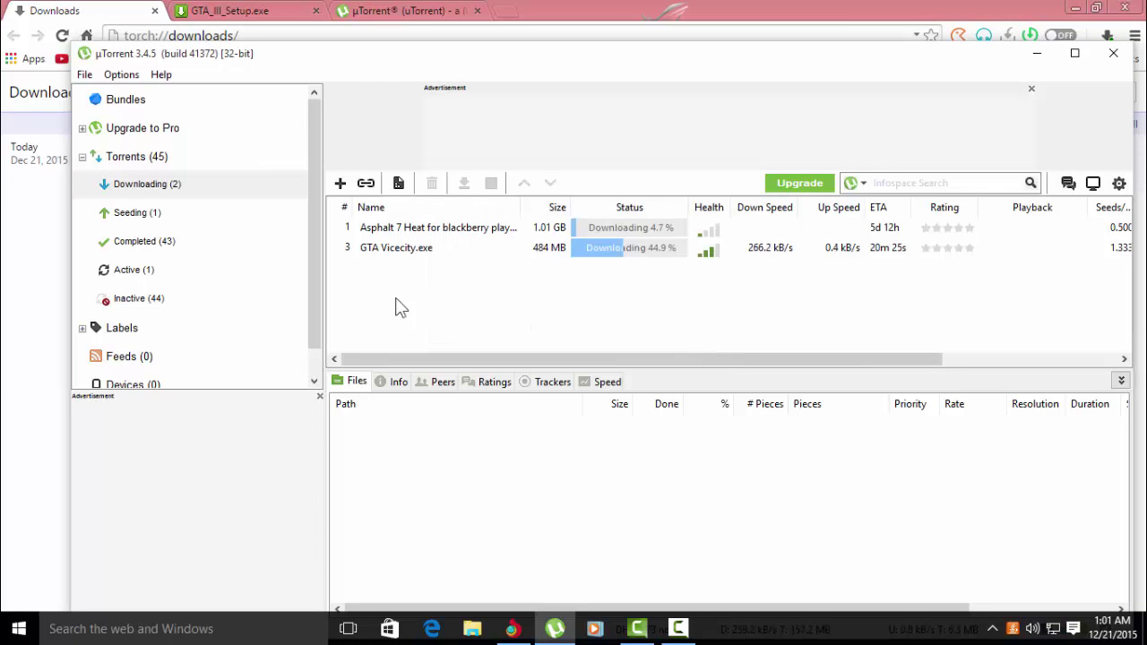
click(215, 226)
click(406, 234)
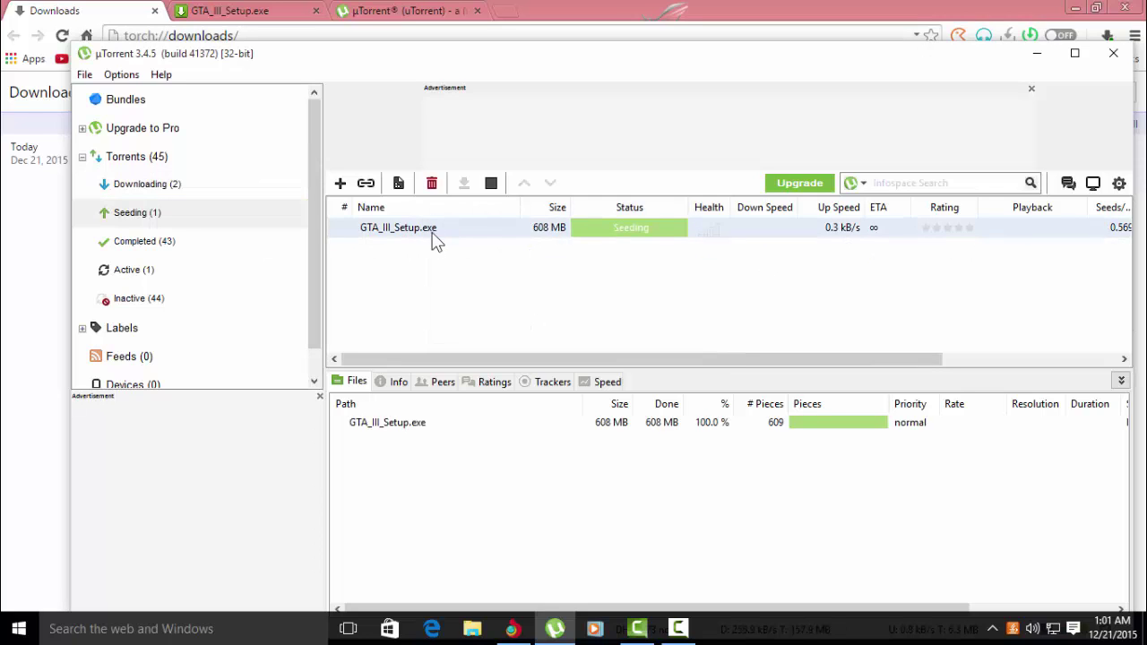
click(493, 185)
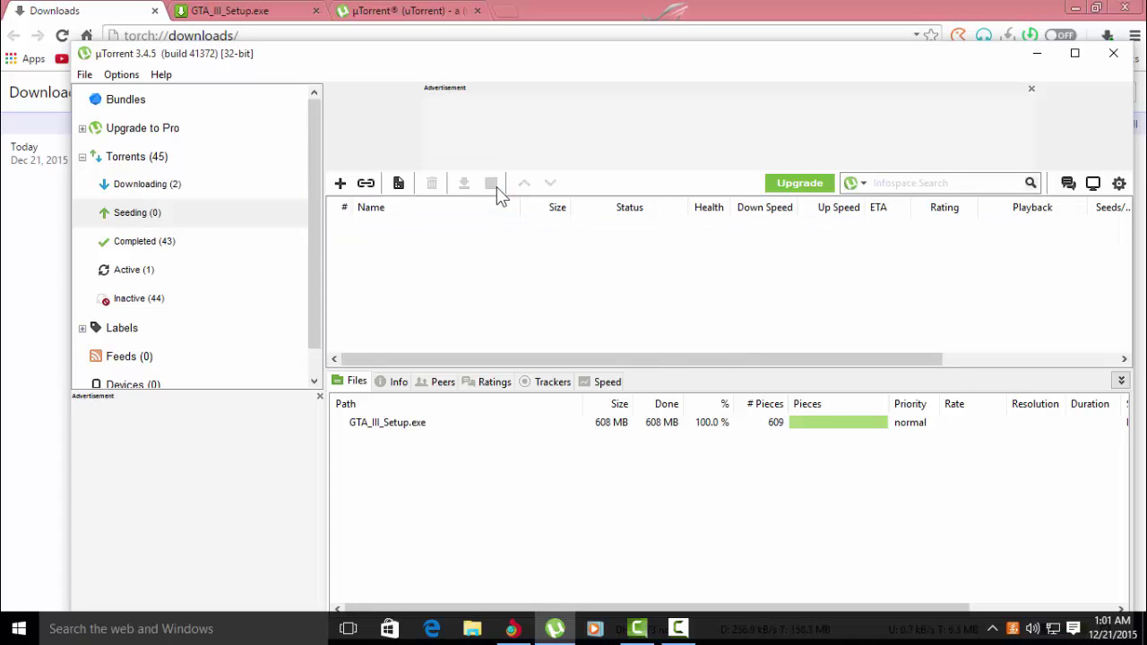
Step: Find GTA_III_Setup.exe among the completed torrents and open its containing folder
click(195, 252)
scroll(469, 313, down, 8)
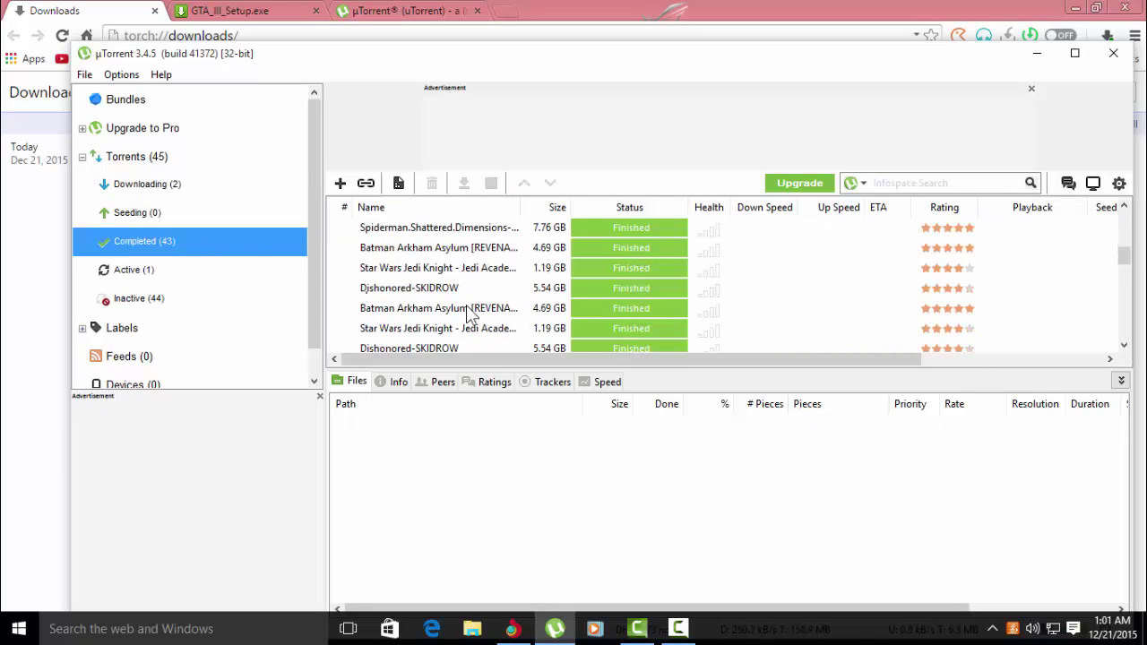
scroll(468, 312, down, 5)
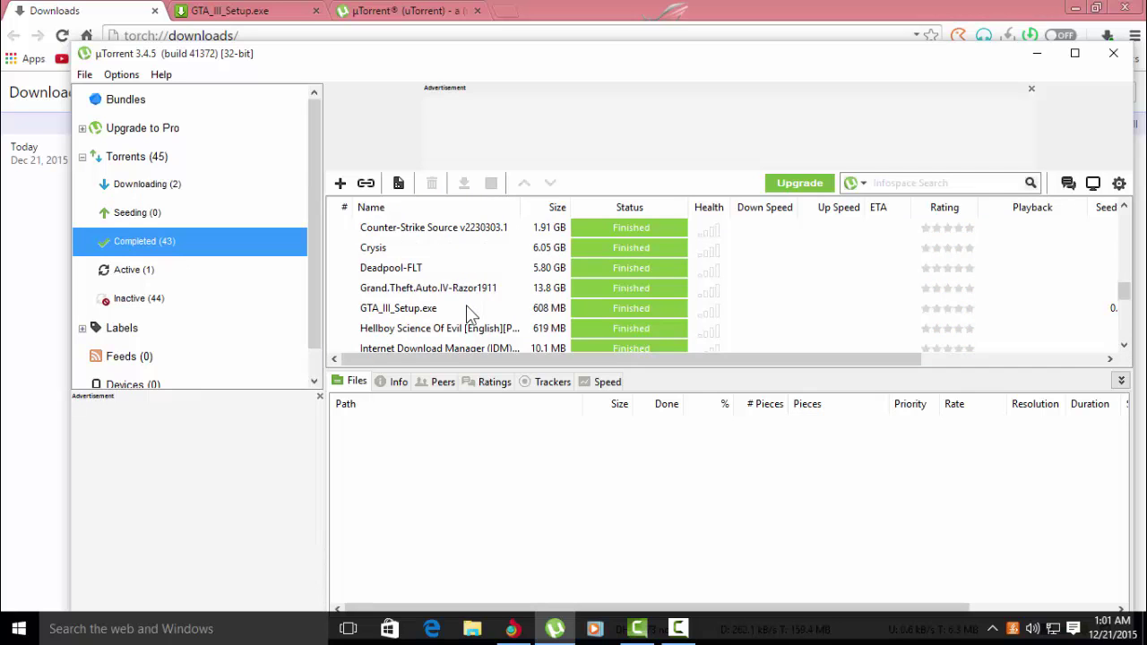
scroll(470, 313, up, 1)
click(432, 251)
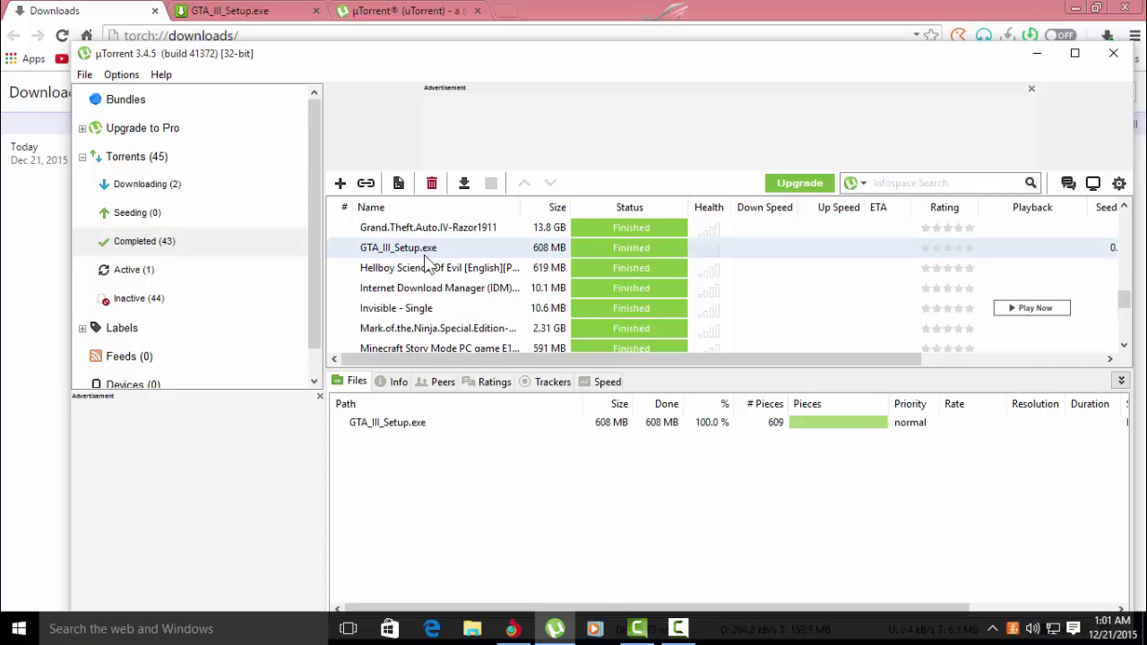
right_click(428, 254)
click(472, 240)
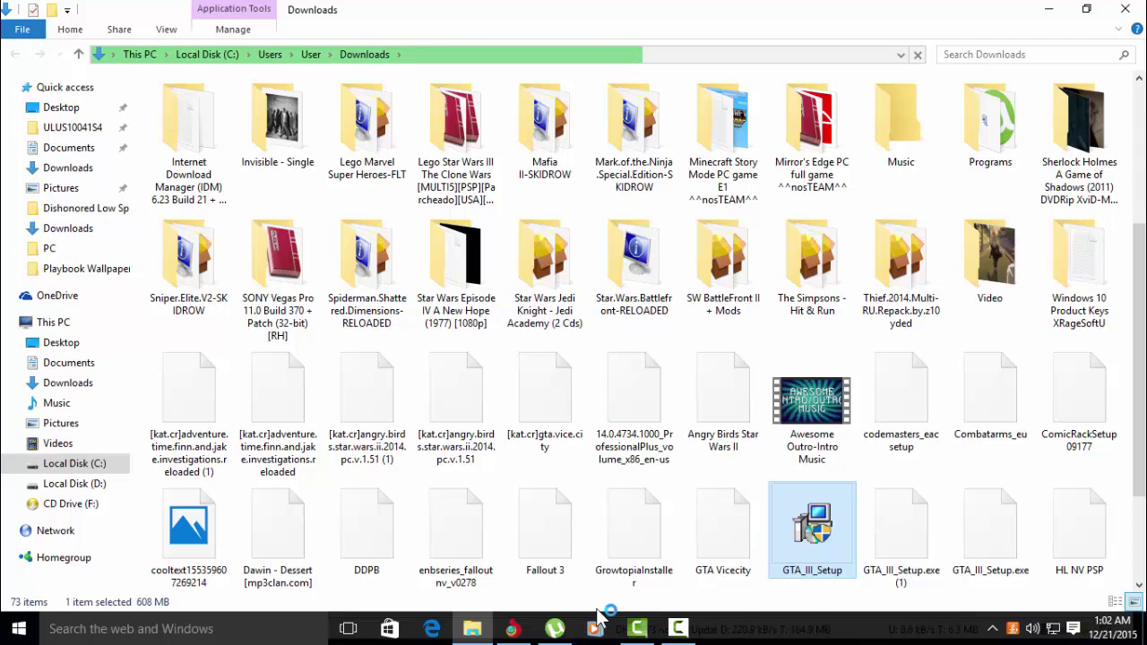
Step: Minimize the µTorrent and browser windows to return to the Downloads folder
click(554, 628)
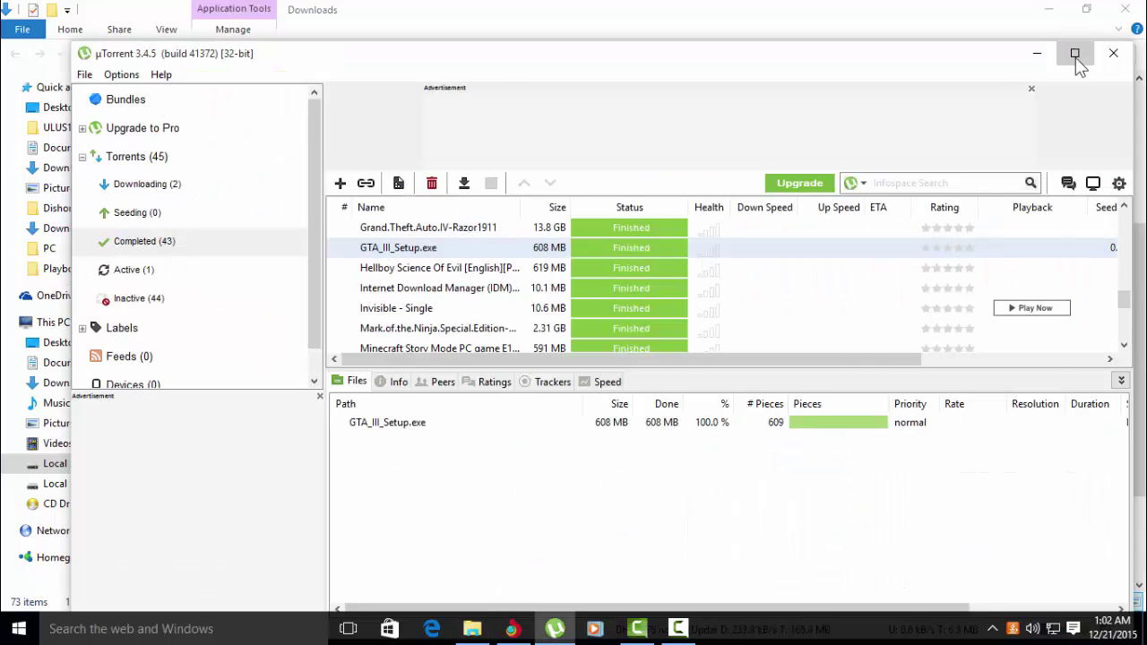
click(1074, 54)
click(1043, 9)
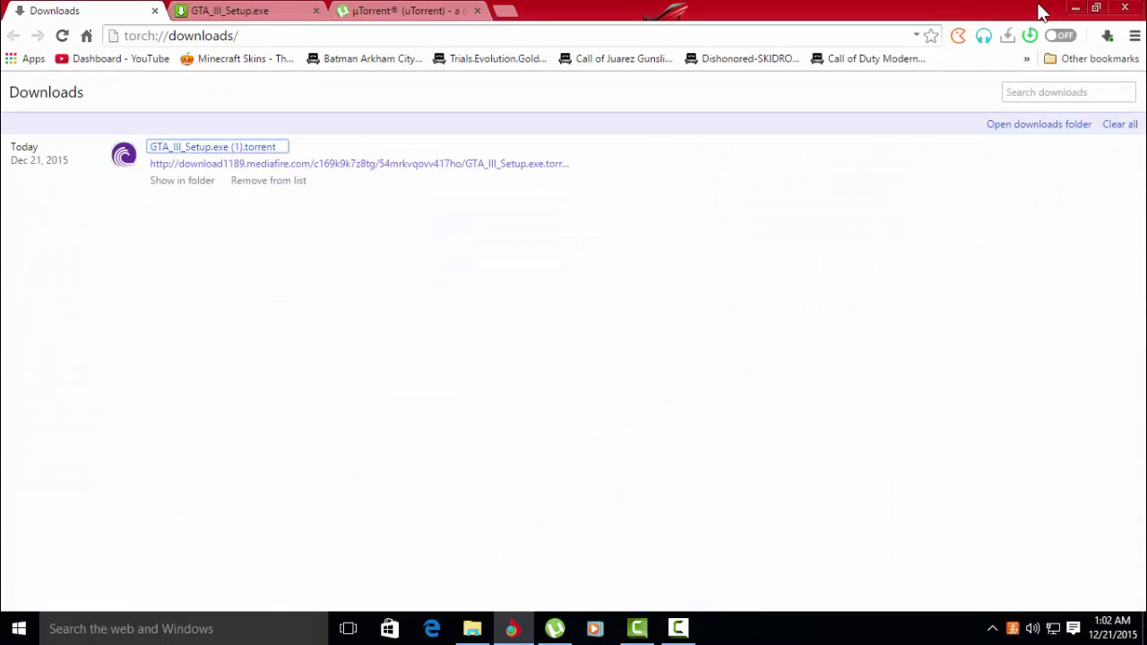
click(1074, 8)
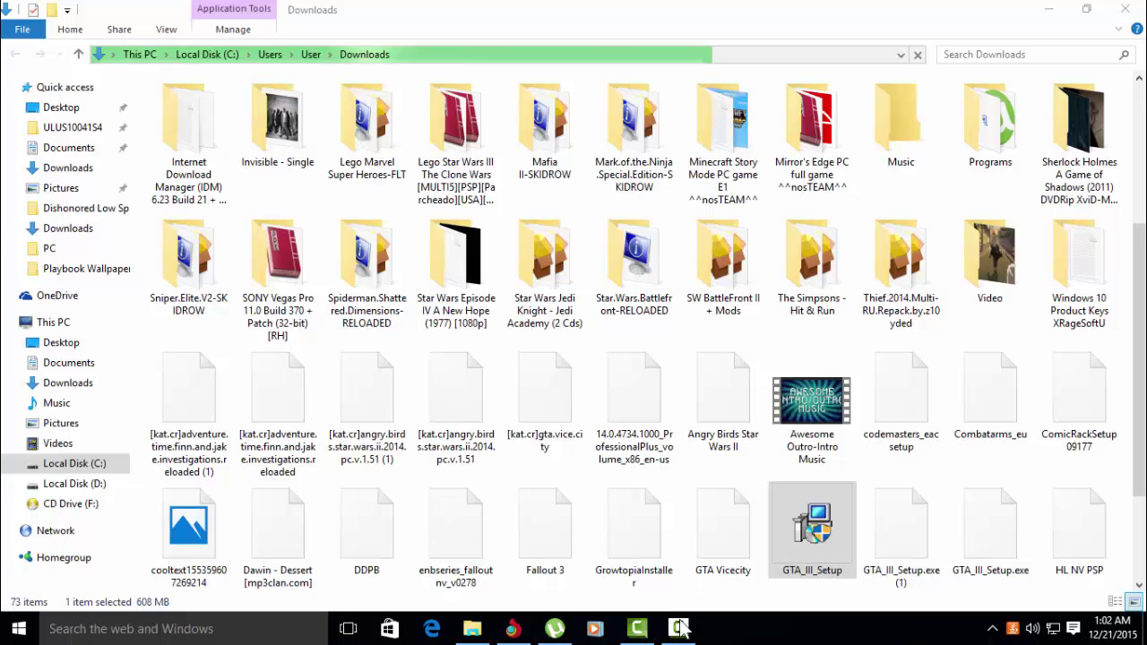
click(679, 628)
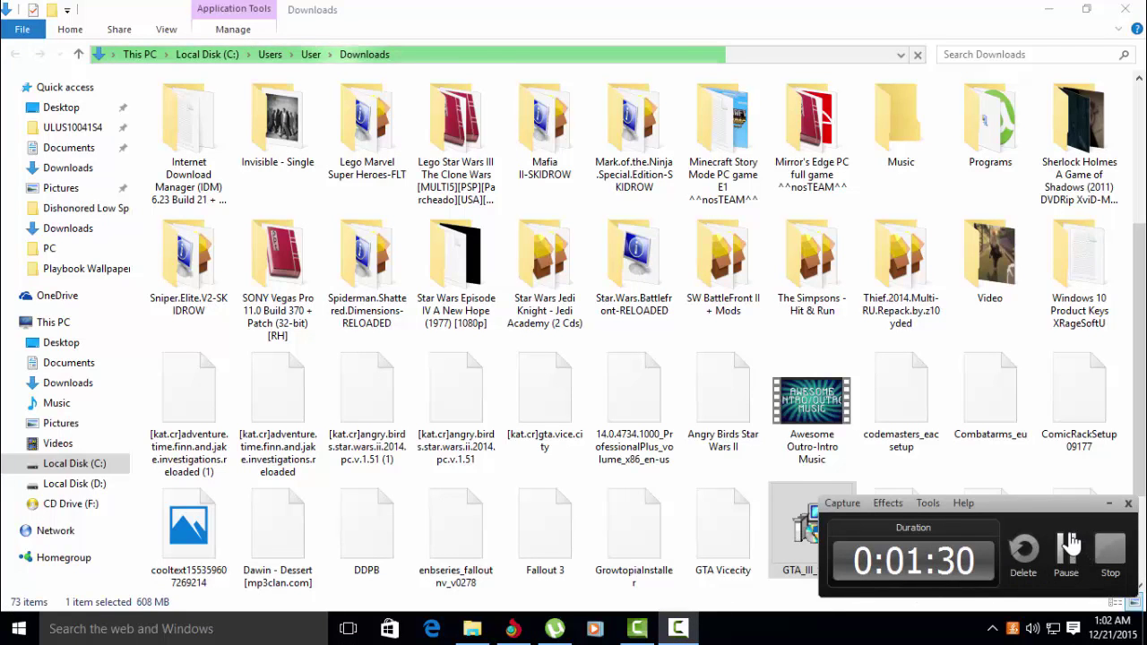
click(1068, 543)
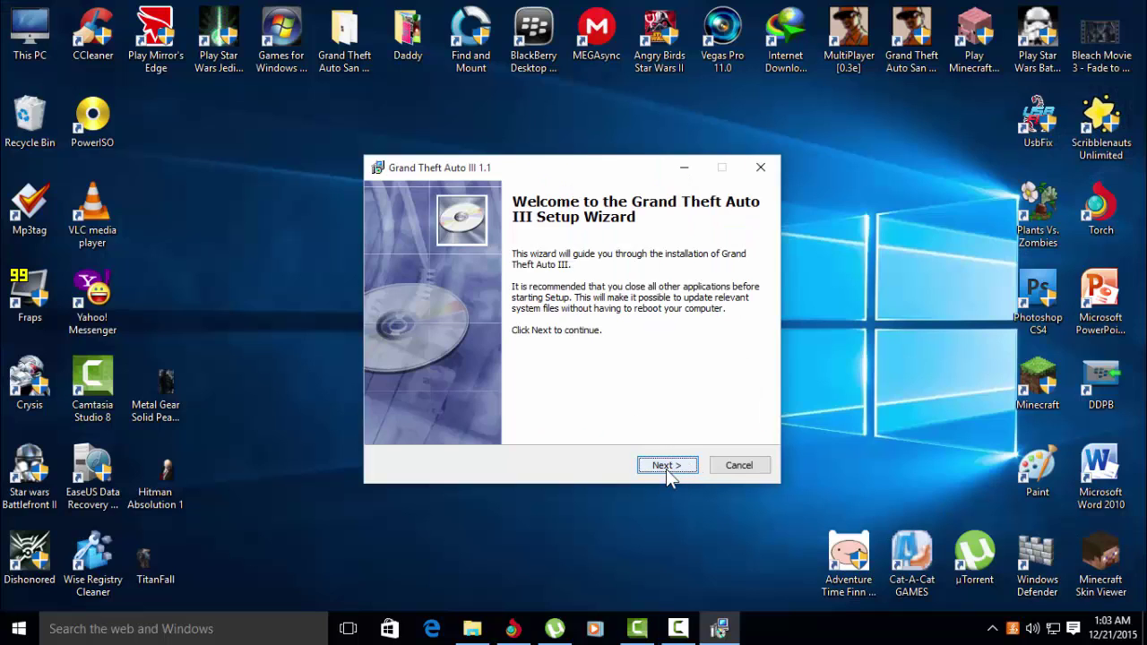
Step: Install Grand Theft Auto III to C:\Program Files through the setup wizard, with a desktop icon
click(665, 466)
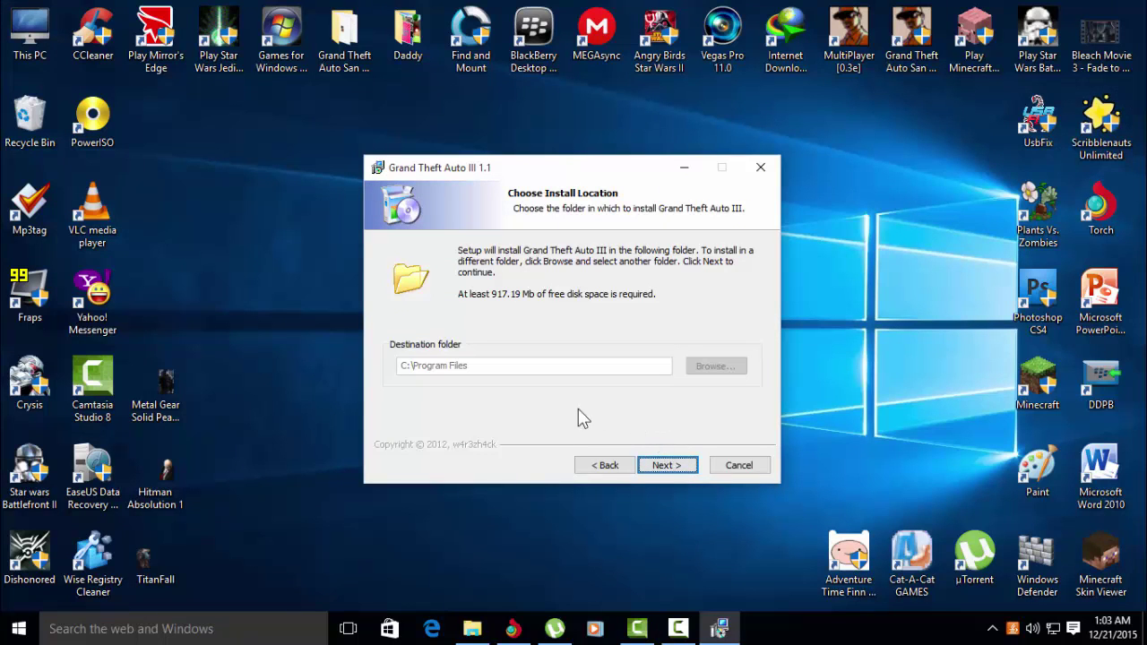
click(667, 465)
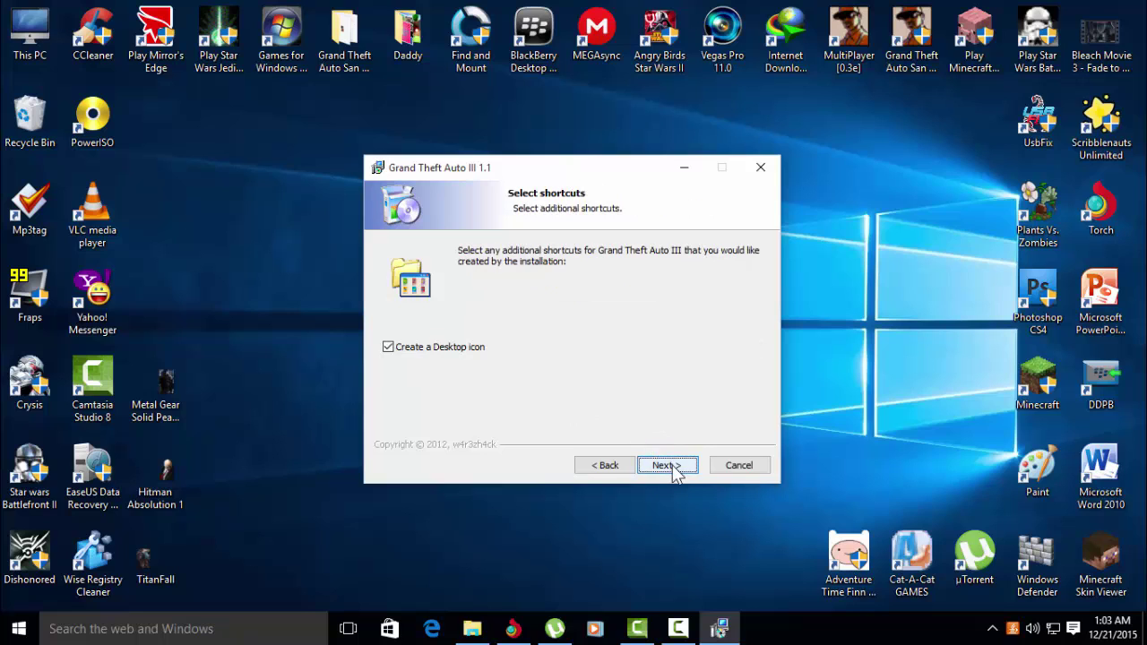
click(618, 464)
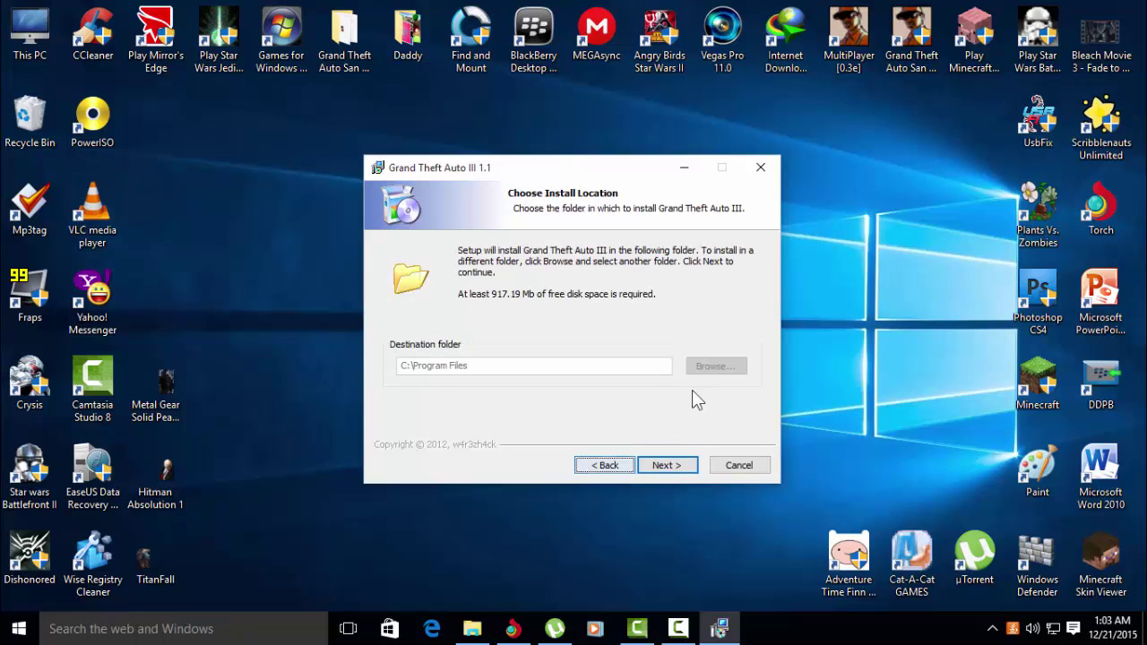
click(668, 465)
click(672, 465)
click(670, 465)
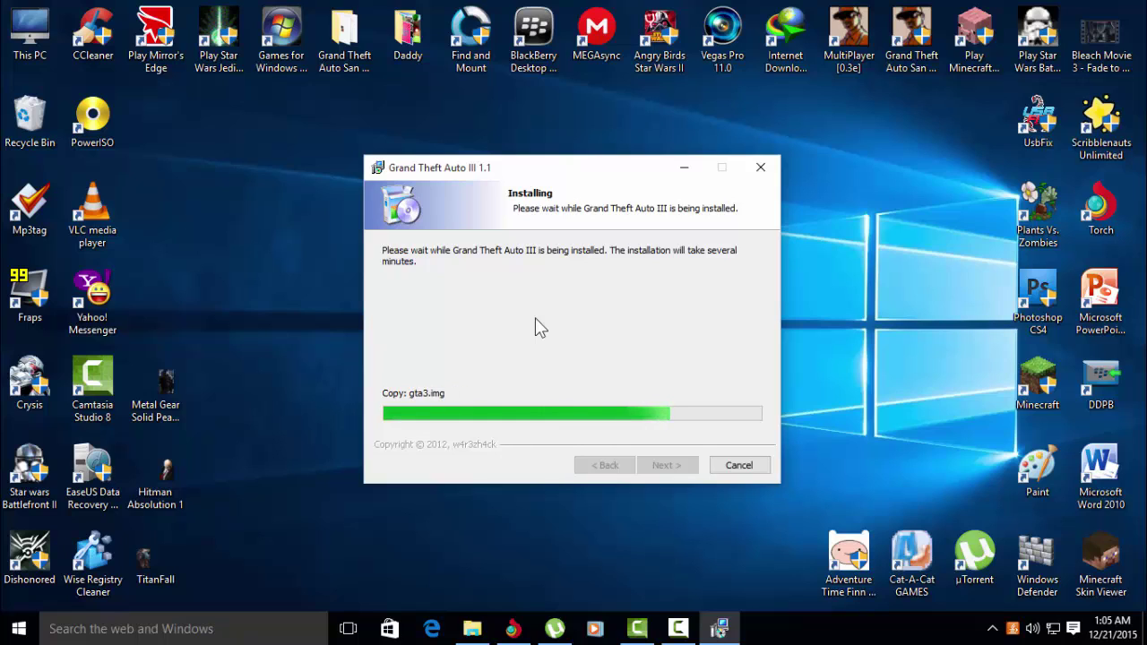
click(678, 630)
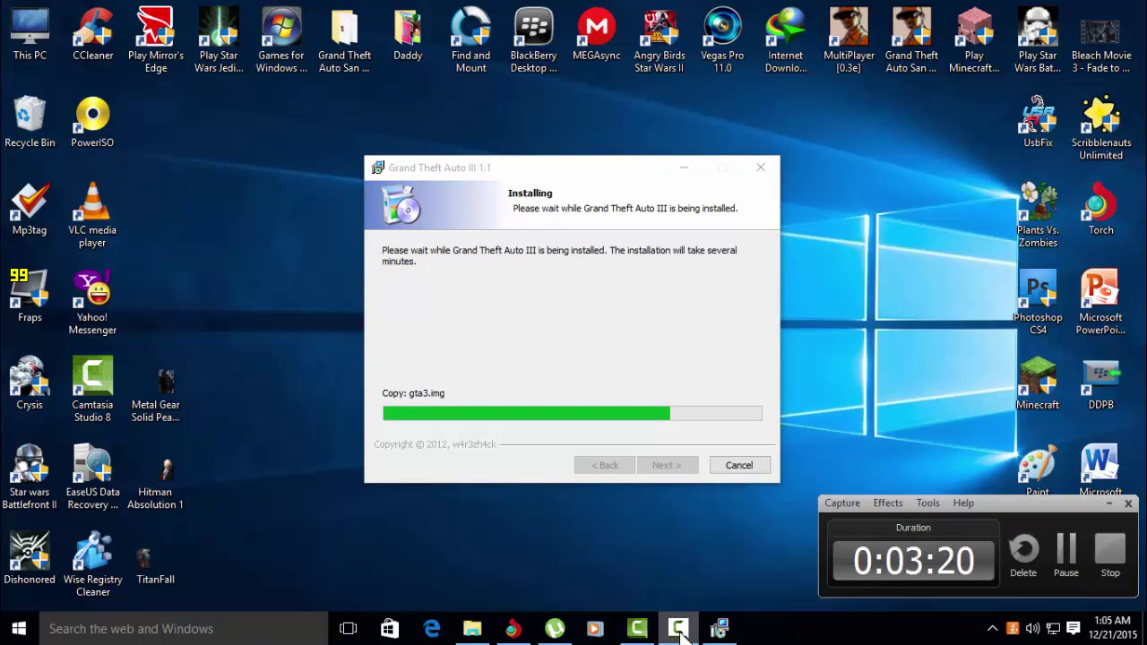
click(679, 631)
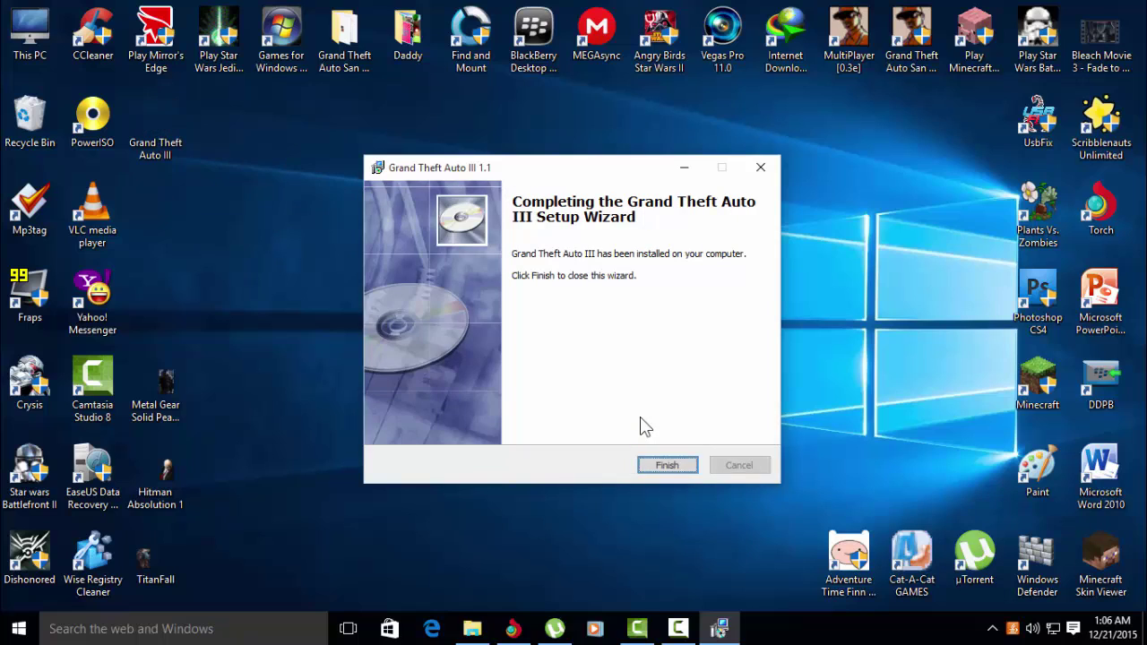
Step: Finish the setup wizard and move the Grand Theft Auto III desktop shortcut beside the Adventure Time icon
click(659, 466)
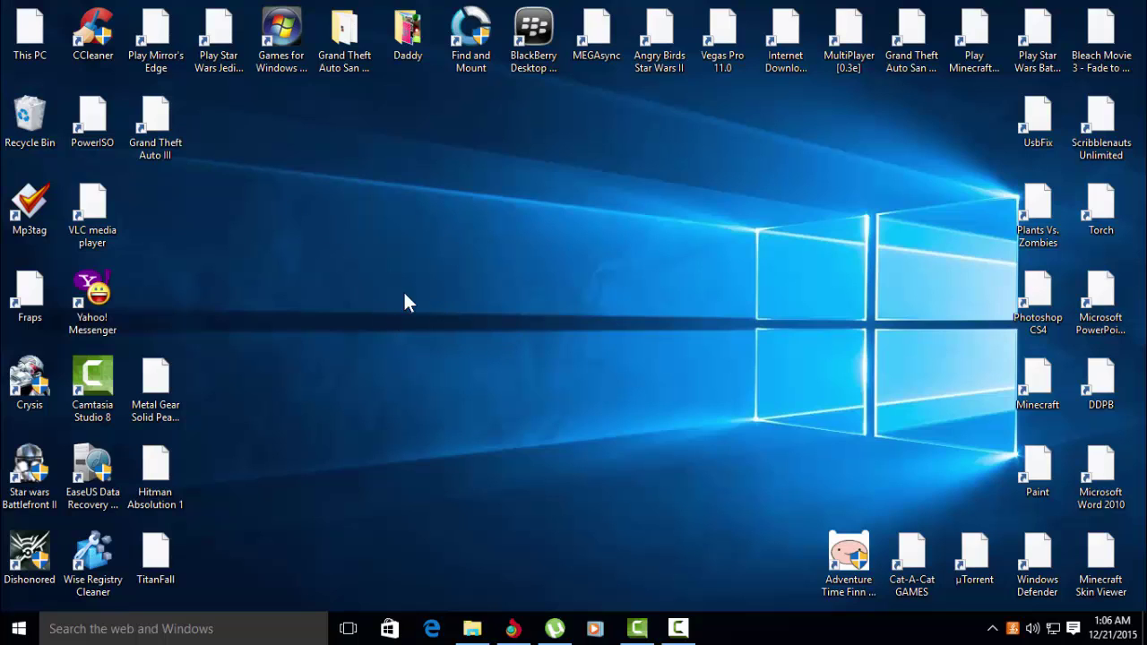
drag(171, 132, 783, 564)
click(656, 456)
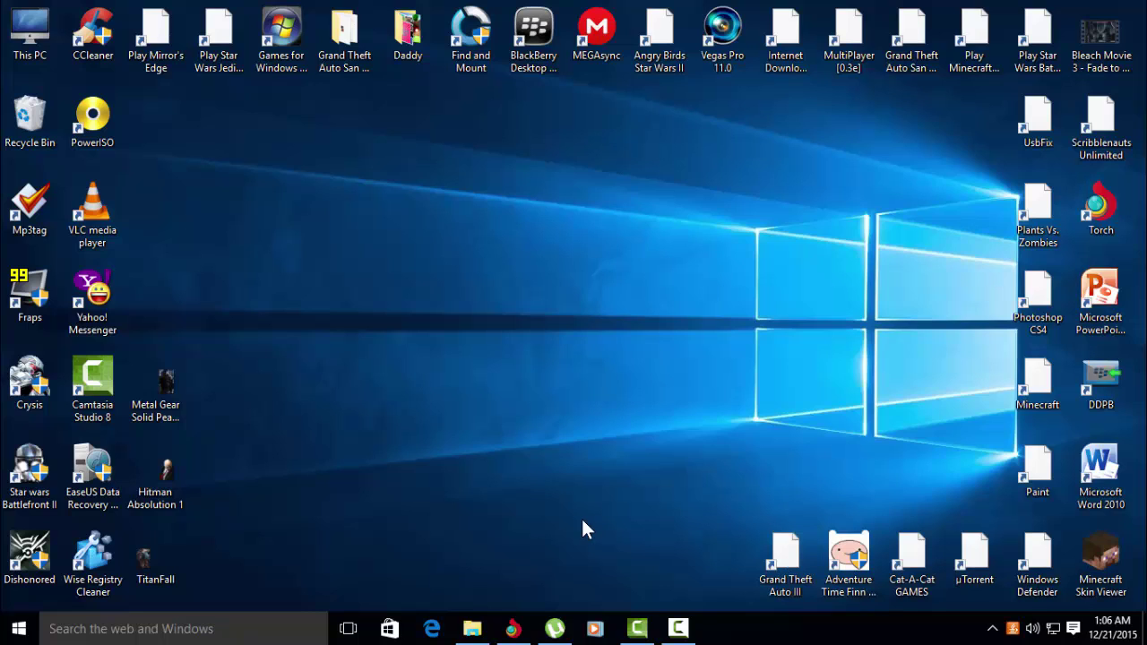
click(664, 625)
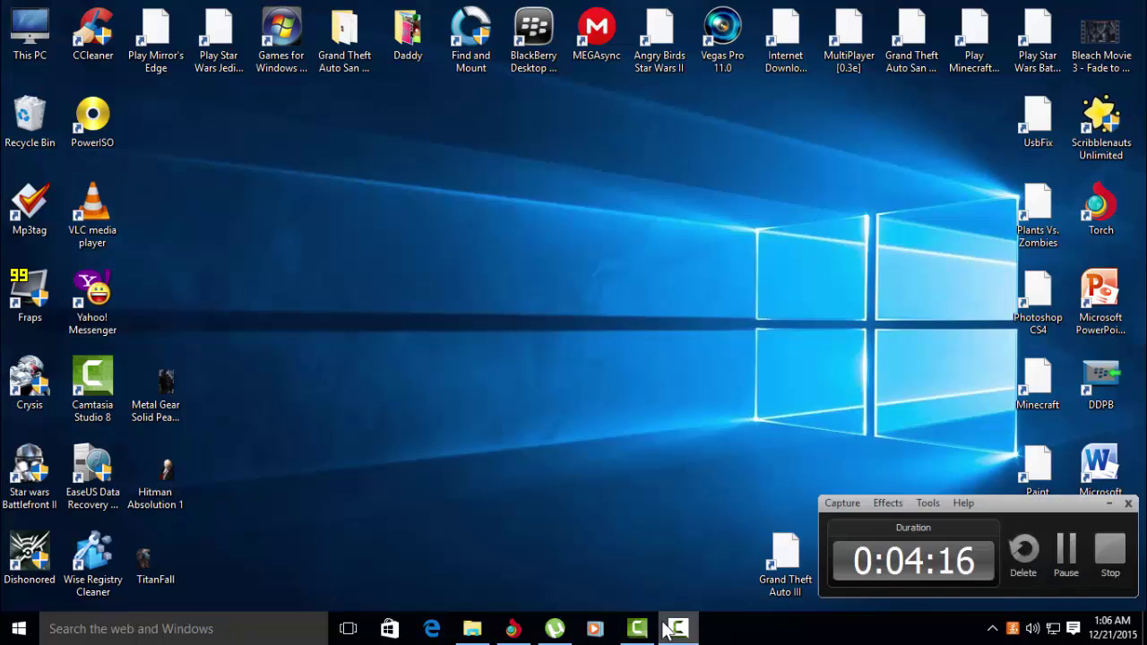
click(1064, 560)
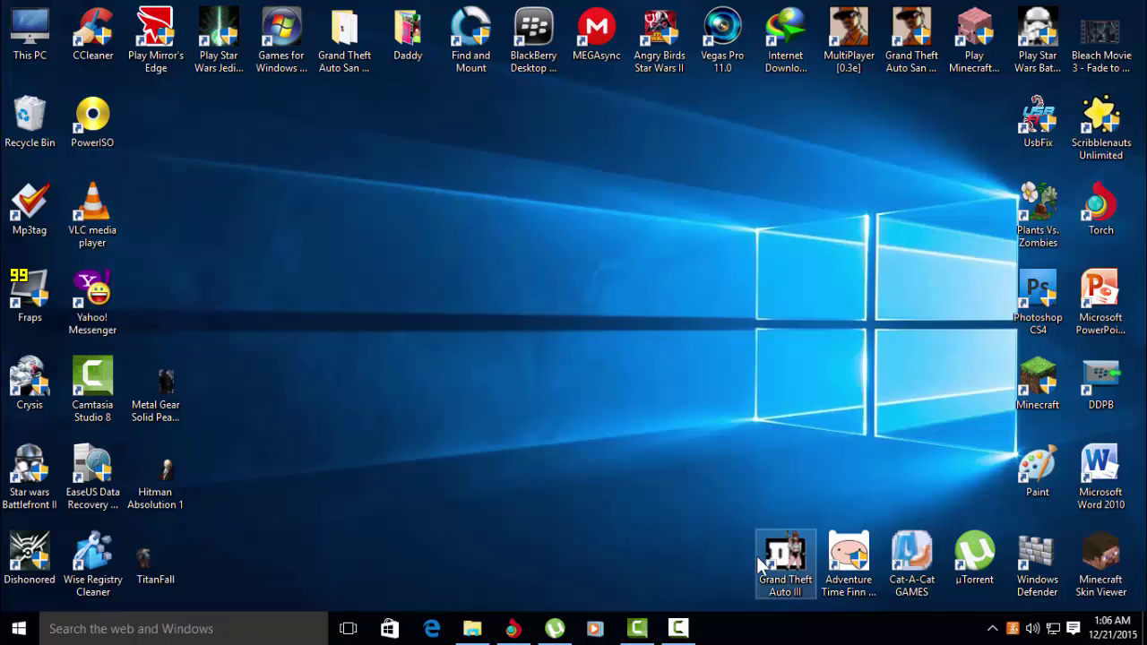
Step: Launch Grand Theft Auto III from the desktop and set its shortcut's compatibility option to run as an administrator
double_click(771, 552)
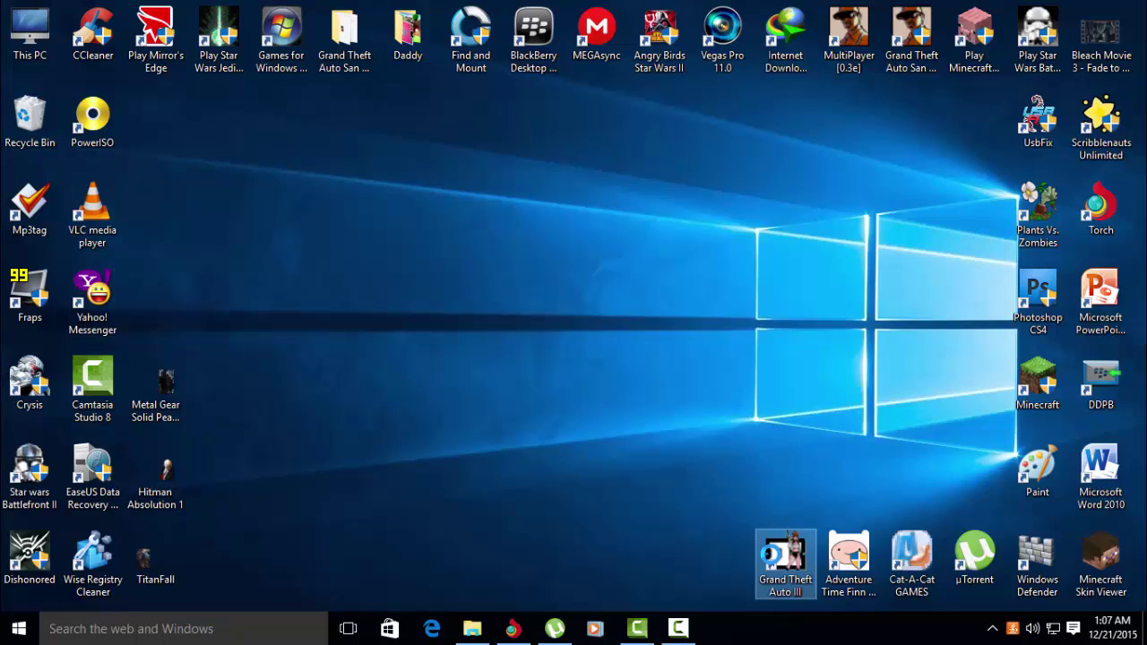
right_click(771, 557)
click(826, 540)
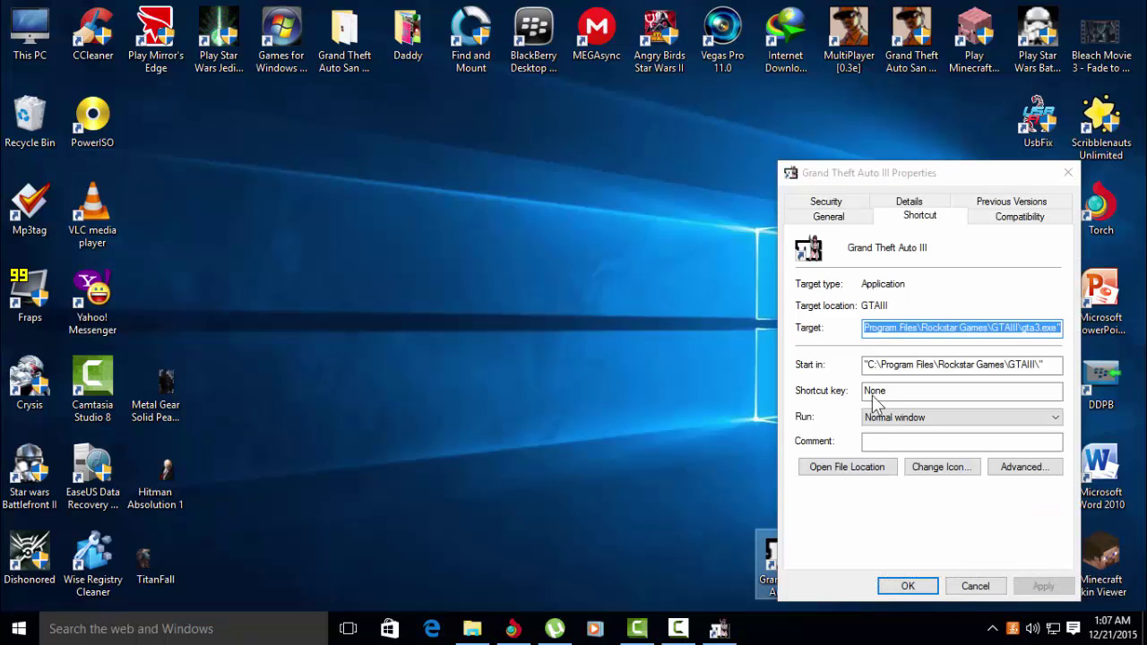
click(1023, 219)
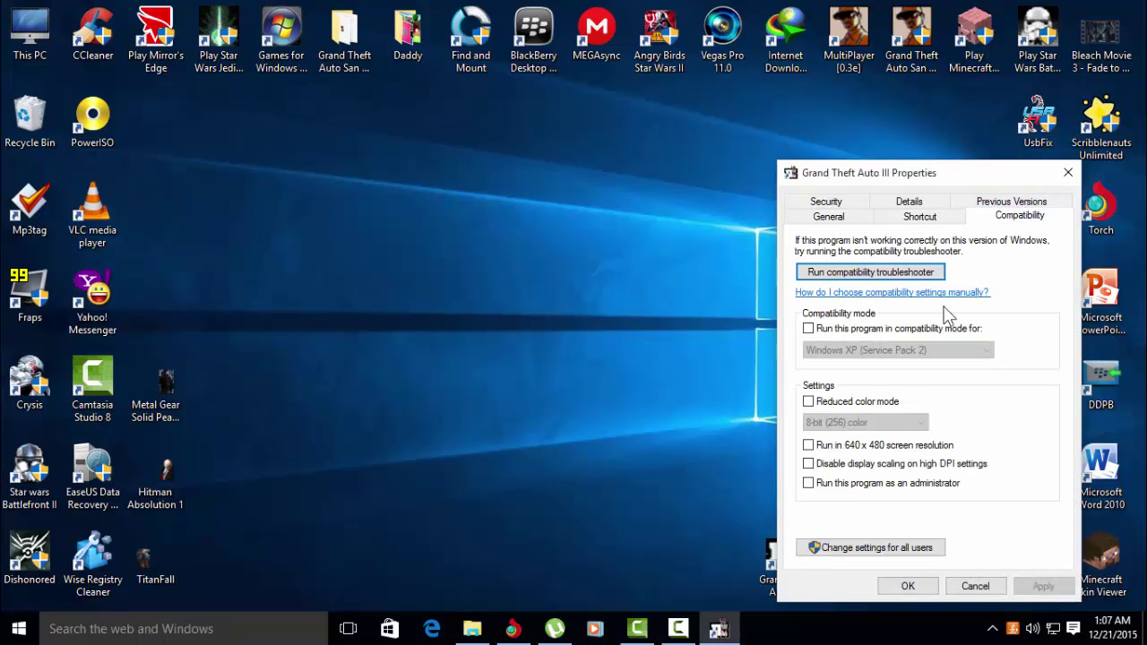
click(862, 485)
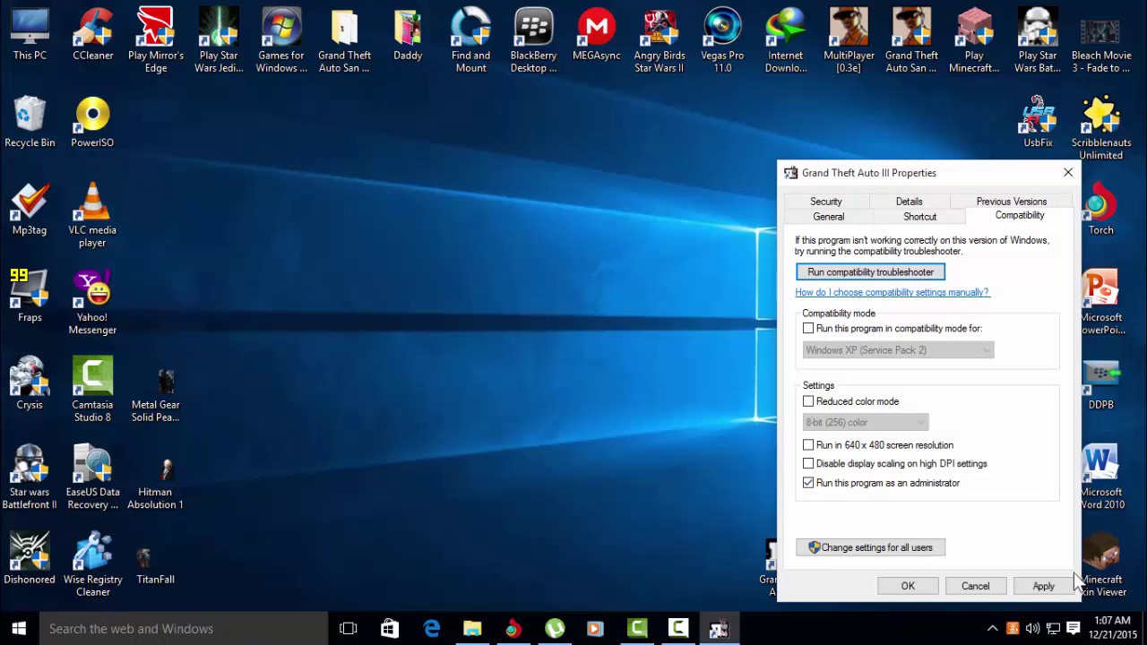
click(1046, 586)
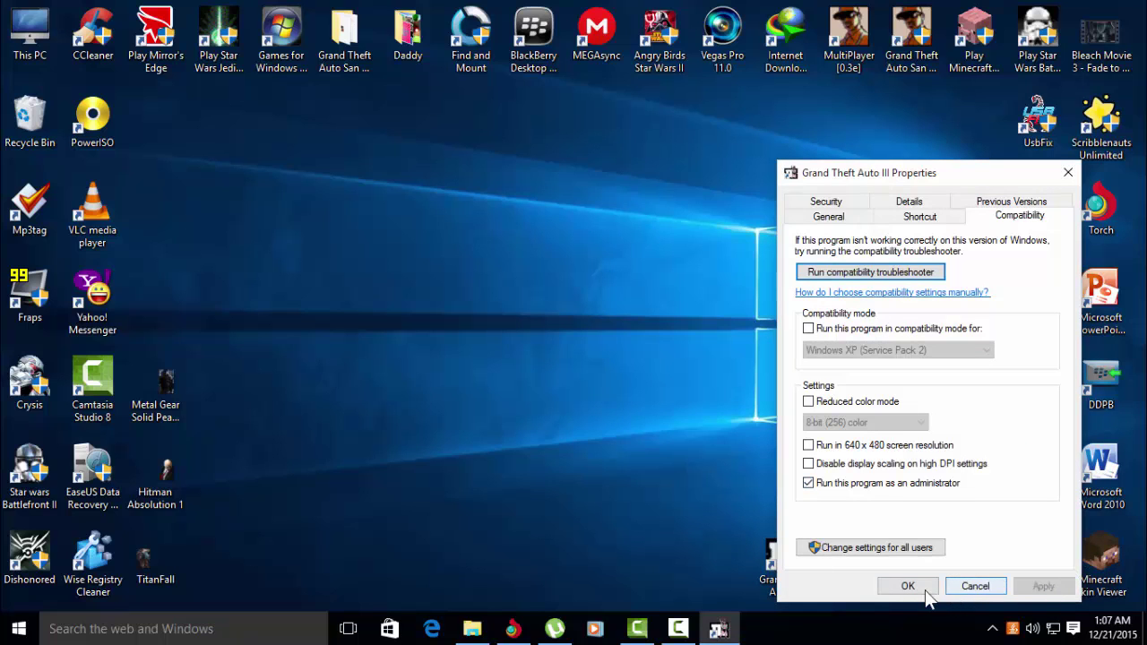
click(924, 589)
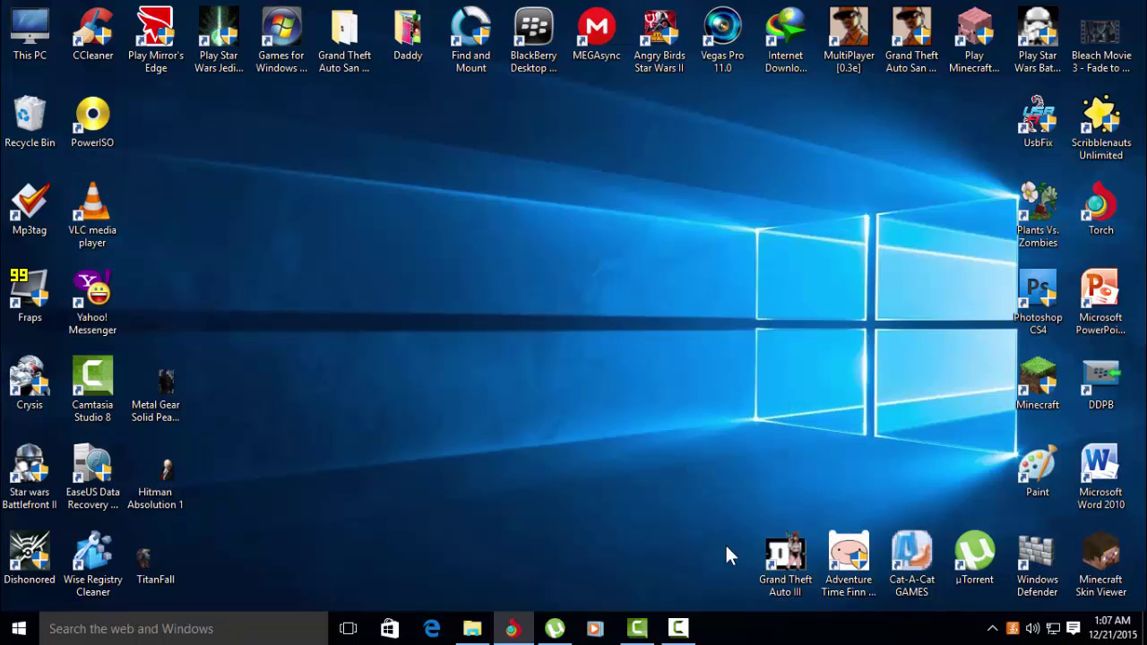
click(679, 627)
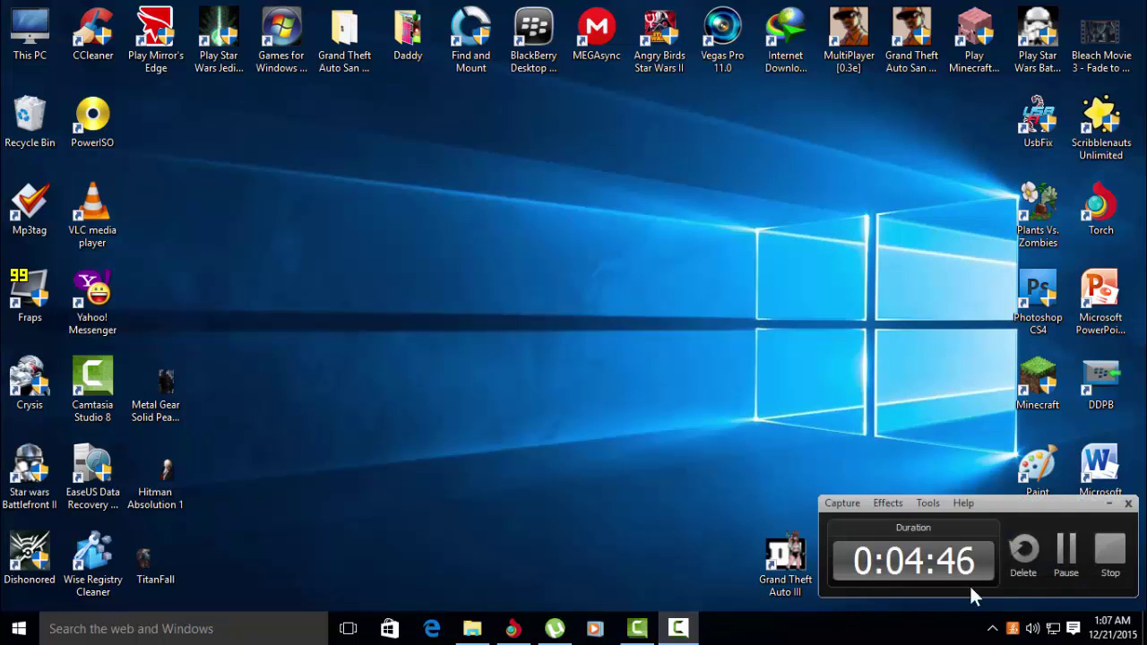